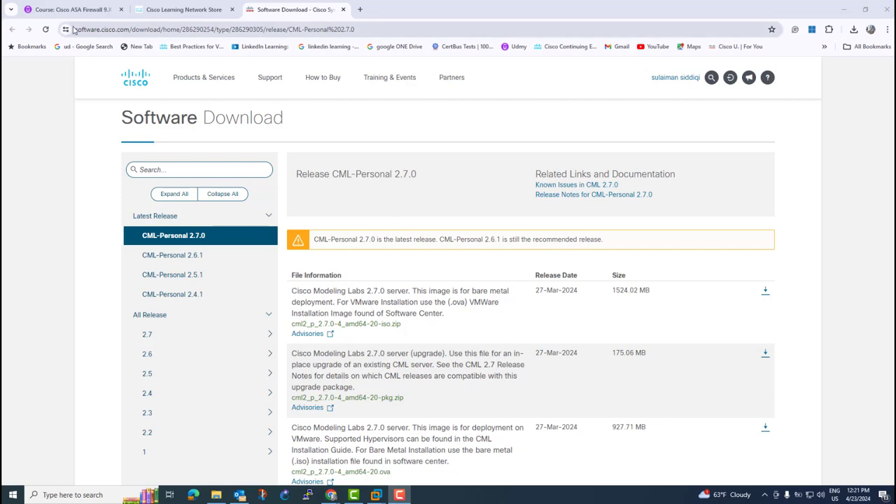
# Examine the download files offered for the CML-Personal 2.7.0 and 2.4.1 releases on software.cisco.com
pyautogui.moveTo(75, 29); pyautogui.dragTo(130, 29)
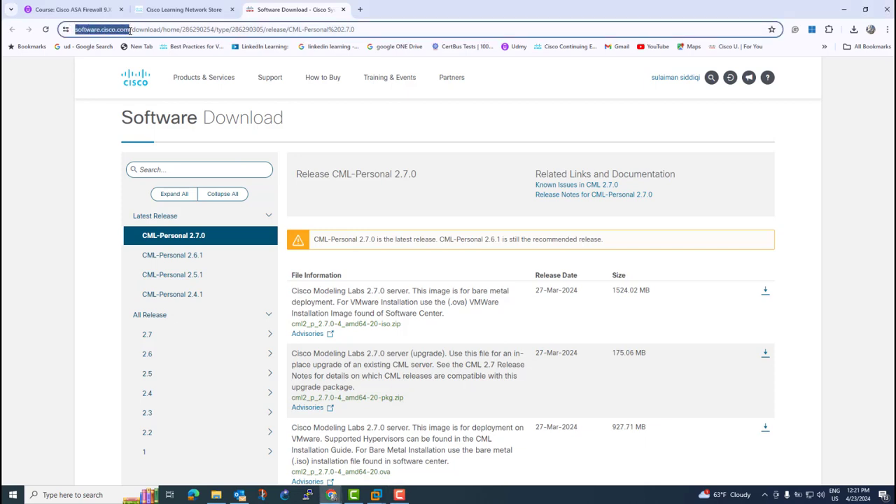
pyautogui.click(51, 99)
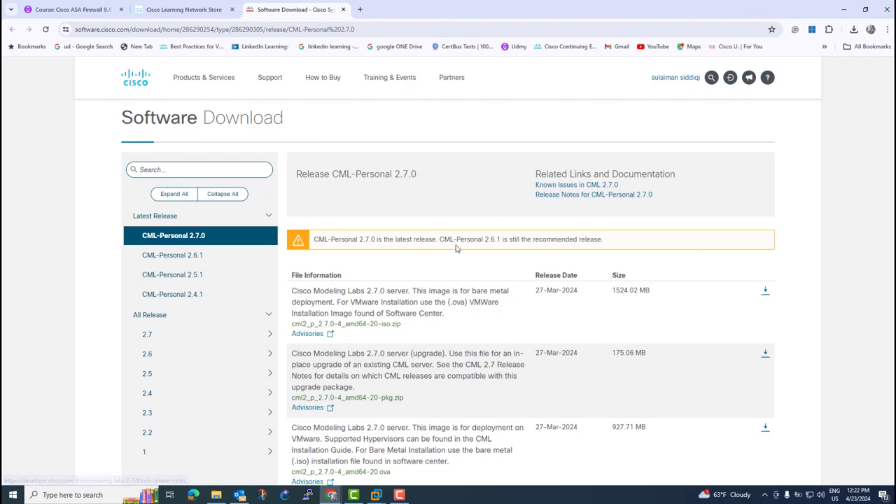
pyautogui.scroll(-2, 192, 308)
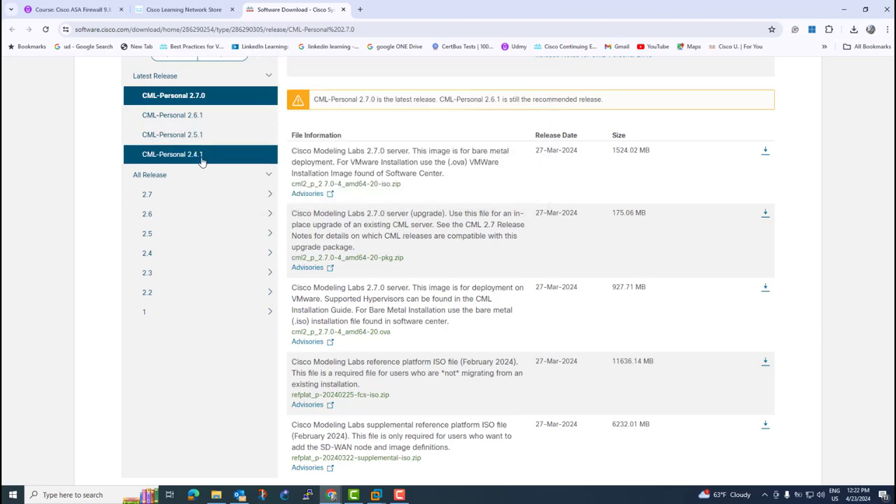
pyautogui.click(169, 160)
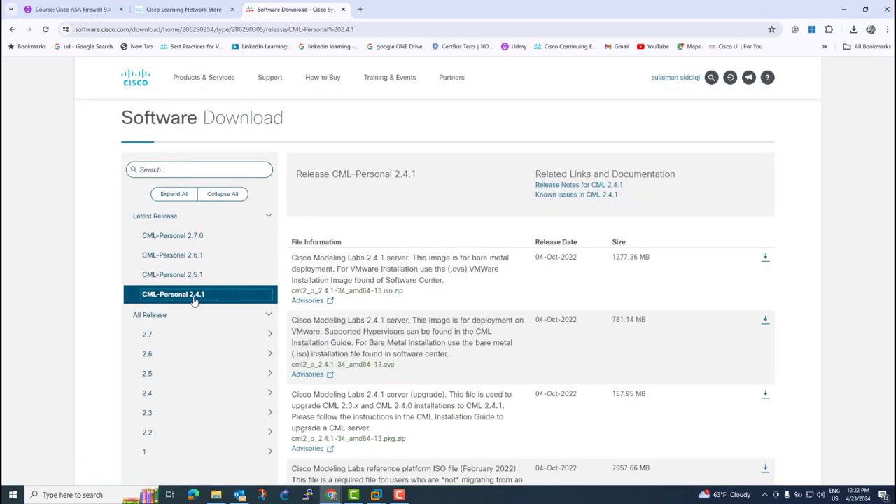
pyautogui.scroll(-1, 220, 305)
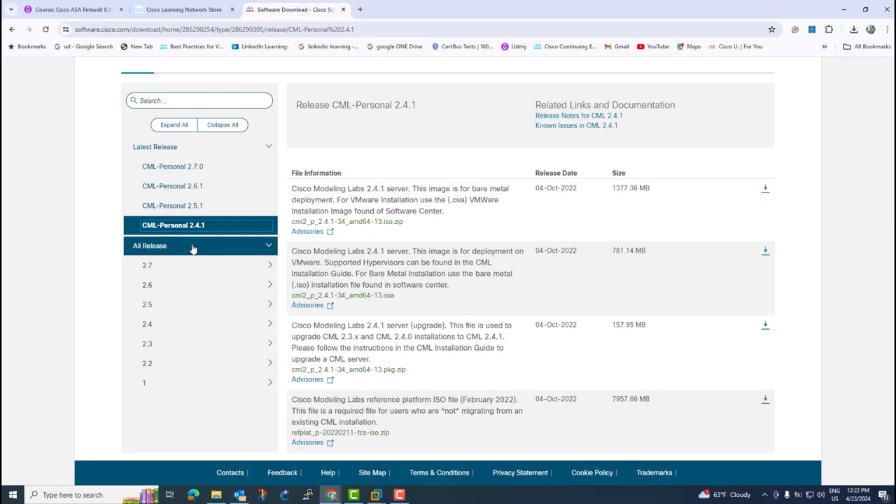
# Expand releases 2.7 and 1 under All Release and examine the packages and node images they contain
pyautogui.click(266, 270)
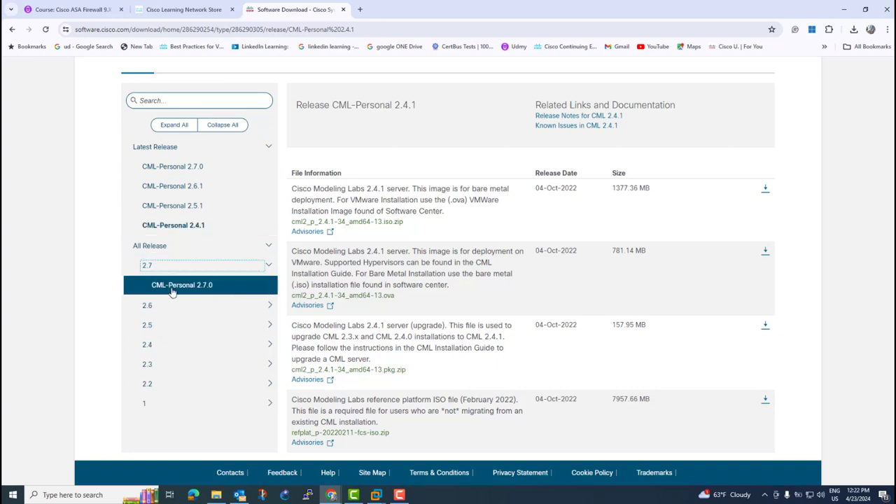
pyautogui.click(256, 405)
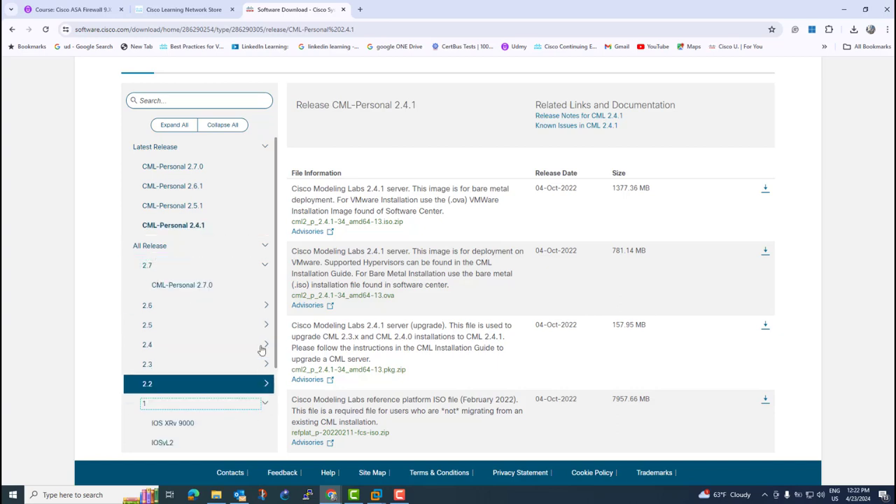
pyautogui.scroll(-2, 255, 364)
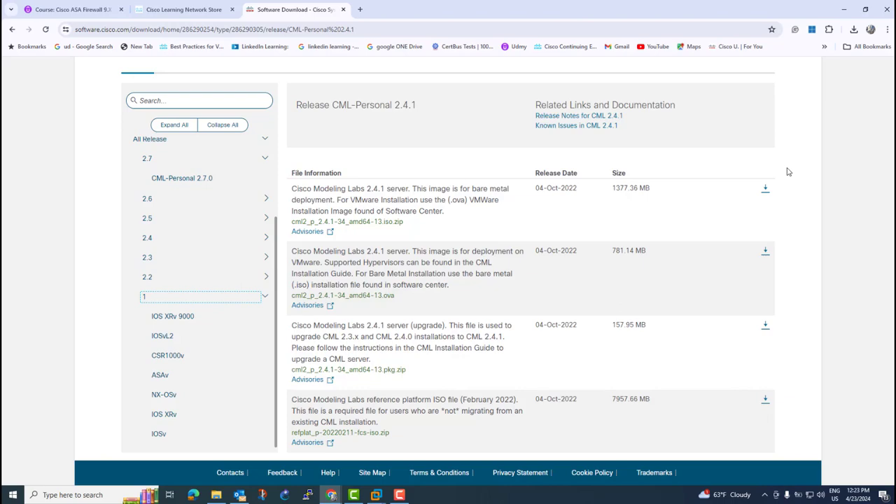
pyautogui.click(844, 12)
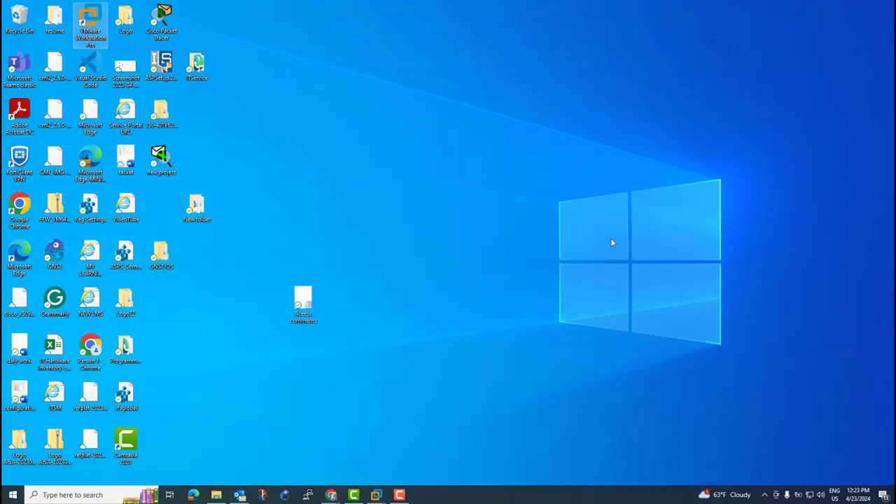
pyautogui.click(376, 494)
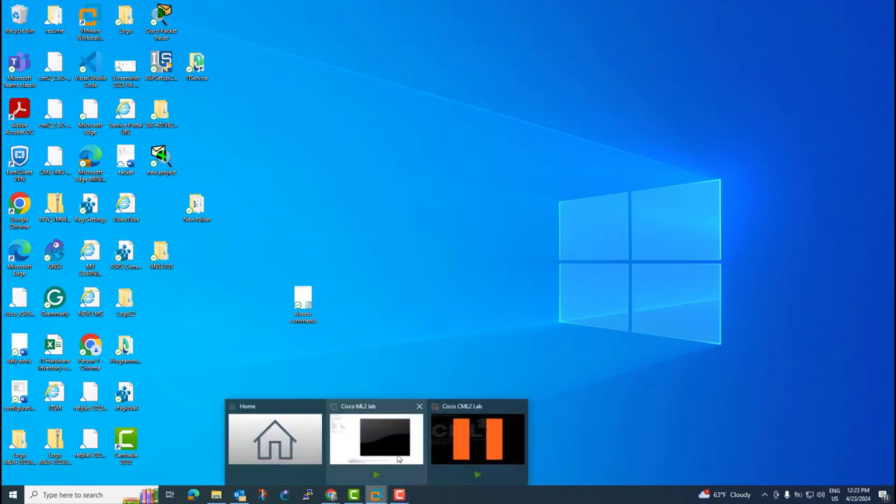
pyautogui.click(399, 459)
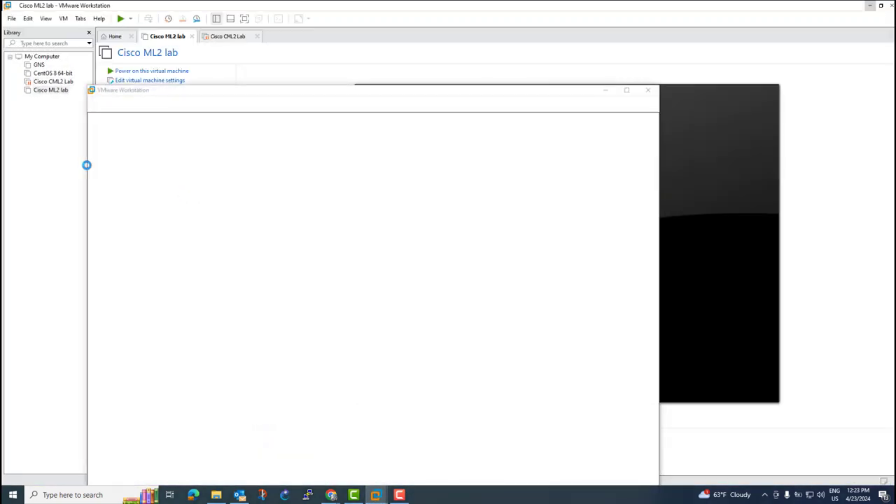
pyautogui.click(648, 90)
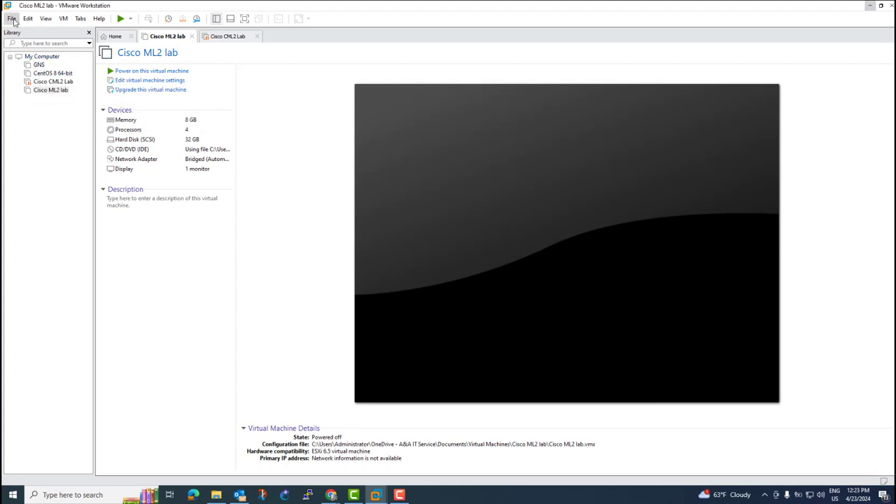
pyautogui.click(870, 5)
# Find the cml2_p_2.7.0-4_amd64-20 virtual appliance in the Downloads folder and open it for import in VMware Workstation
pyautogui.click(218, 492)
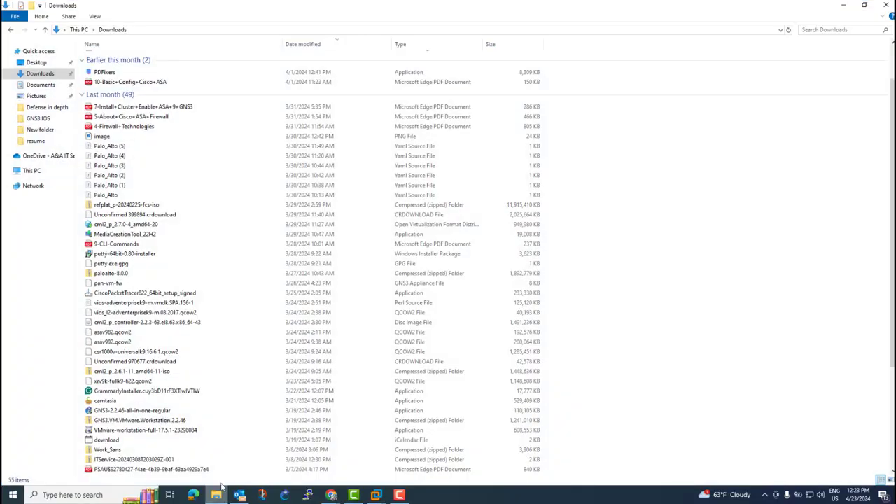
pyautogui.scroll(-5, 188, 252)
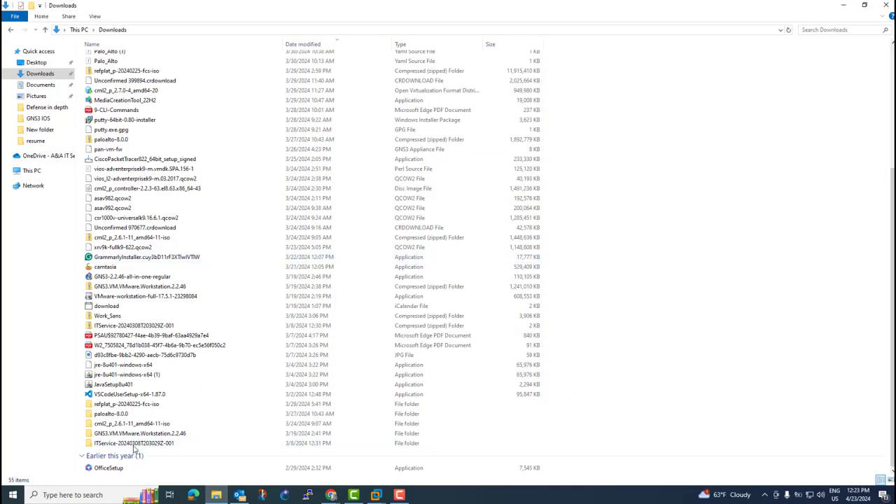
pyautogui.scroll(3, 135, 420)
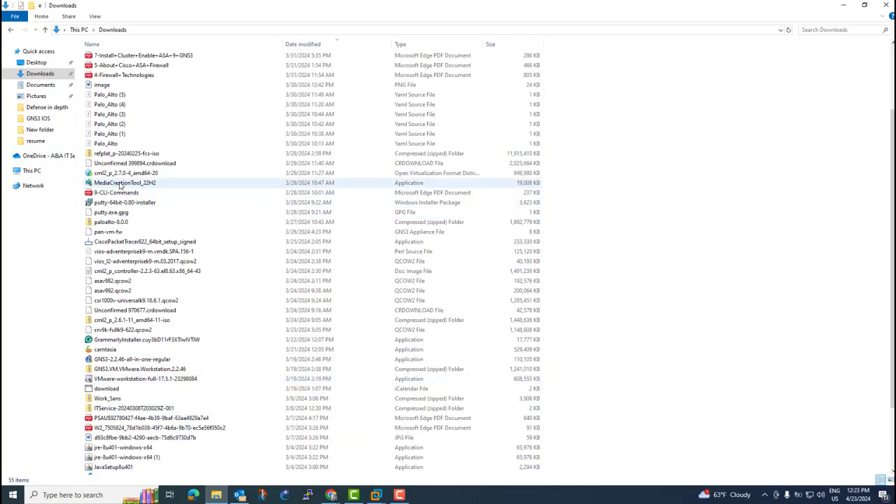
pyautogui.click(117, 175)
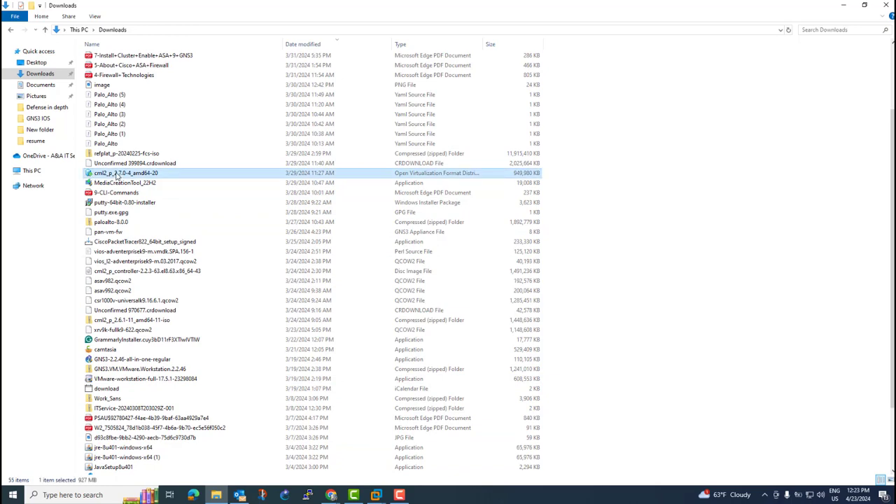
pyautogui.doubleClick(117, 175)
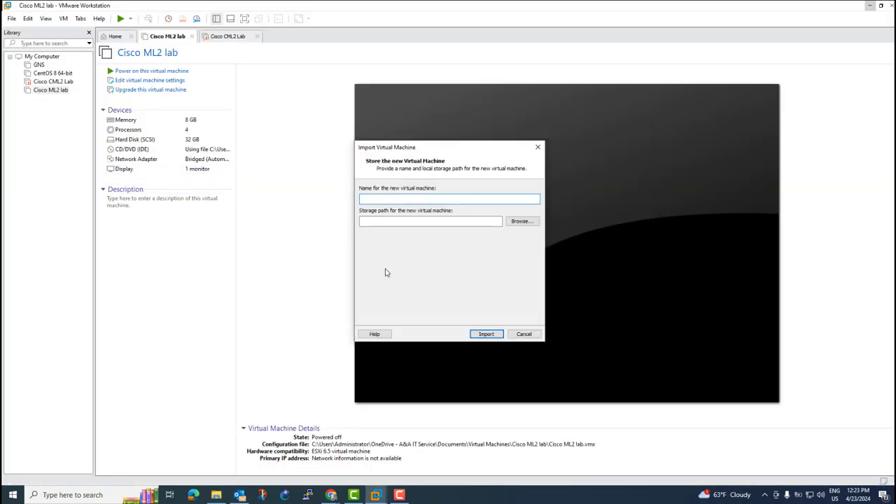
# Name the new virtual machine "CML2 test" and import it with the proposed storage path
pyautogui.write('CML')
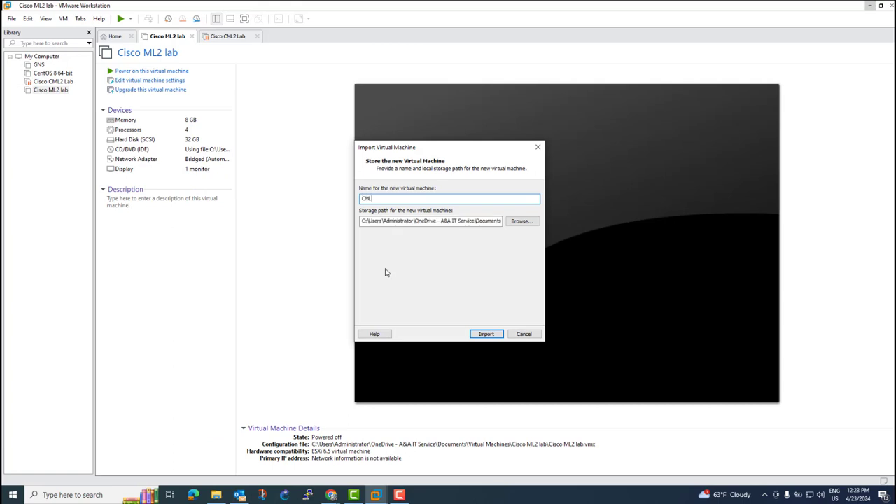
pyautogui.write('2 tear')
pyautogui.press('BackSpace')
pyautogui.press('BackSpace')
pyautogui.press('BackSpace')
pyautogui.write('tes')
pyautogui.click(485, 334)
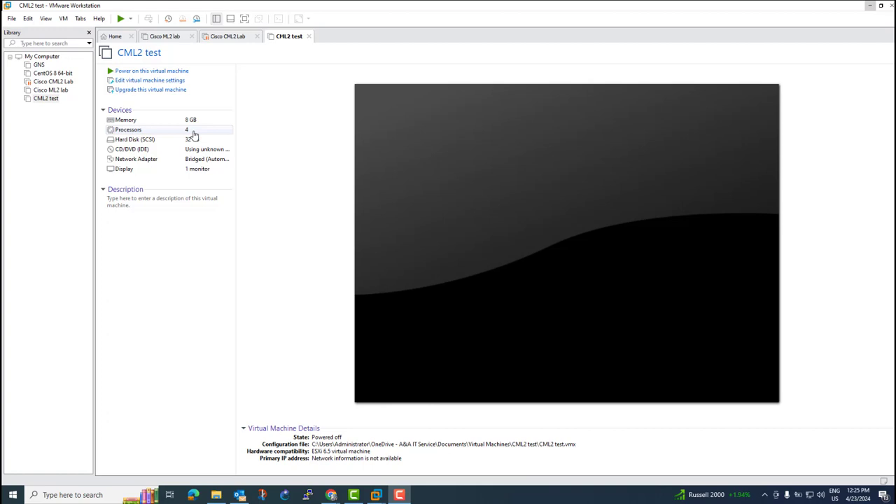
# Open the CD/DVD (IDE) settings of CML2 test and switch the connection from a physical drive to an ISO image file
pyautogui.click(132, 150)
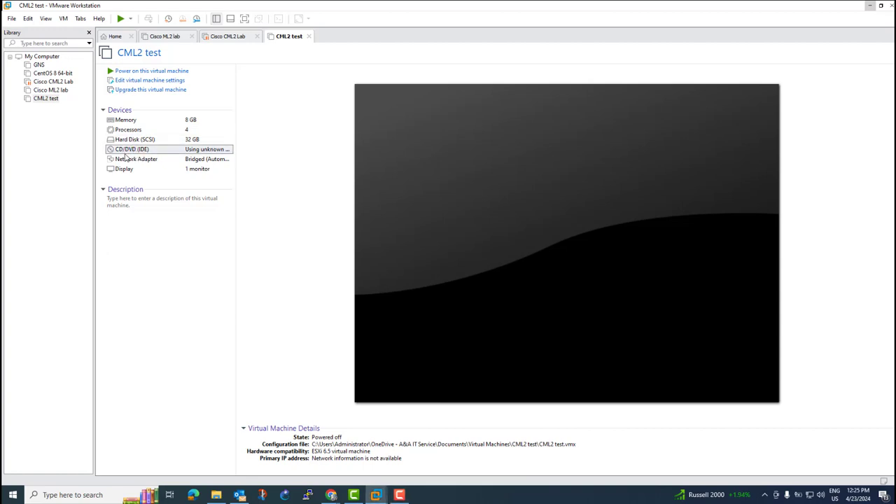
pyautogui.doubleClick(127, 156)
pyautogui.click(441, 148)
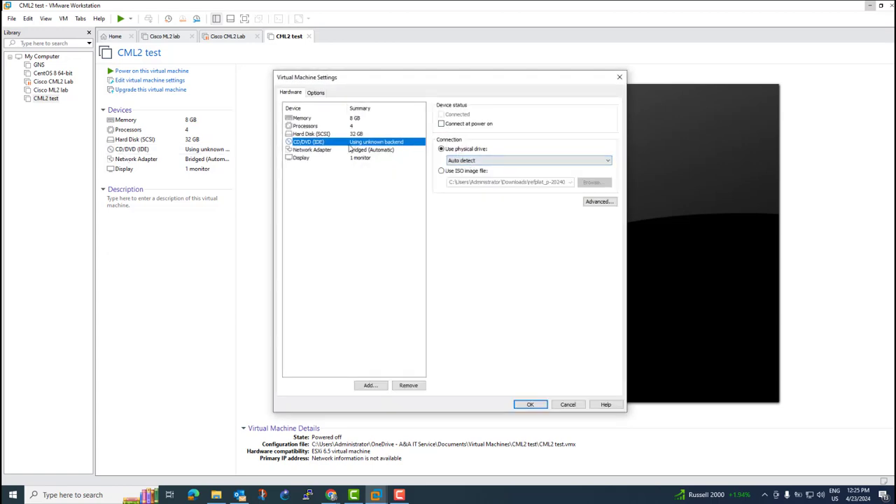
pyautogui.click(499, 162)
pyautogui.click(499, 162)
pyautogui.click(441, 171)
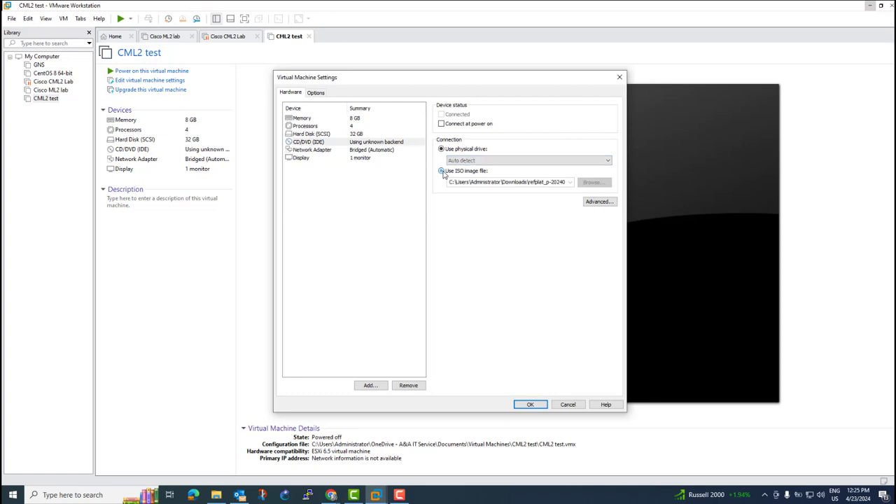
# Choose cml2_p_controller-2.2.3-63.el8.63.x86_64-43 from Downloads as the drive's ISO image and apply the virtual machine settings
pyautogui.click(596, 185)
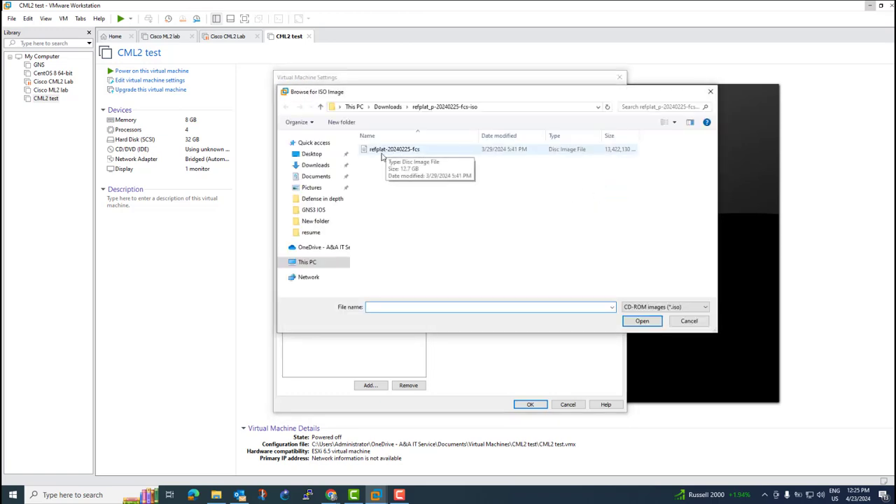
pyautogui.click(311, 155)
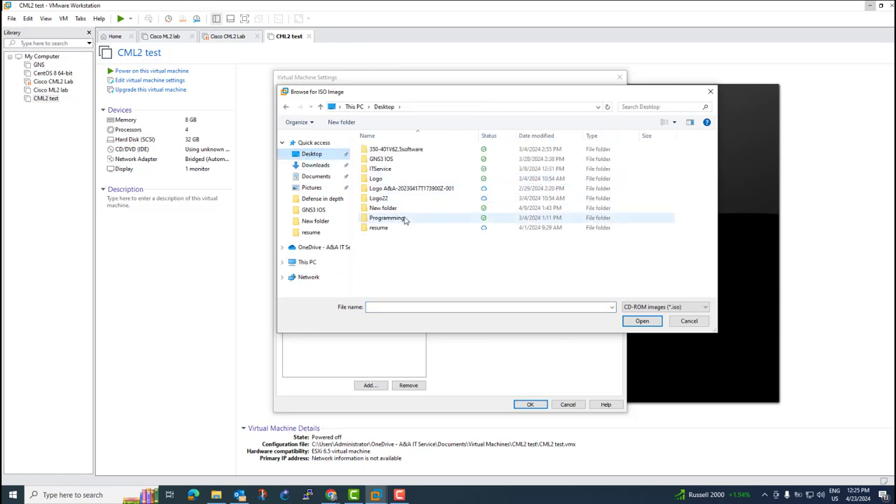
pyautogui.click(313, 166)
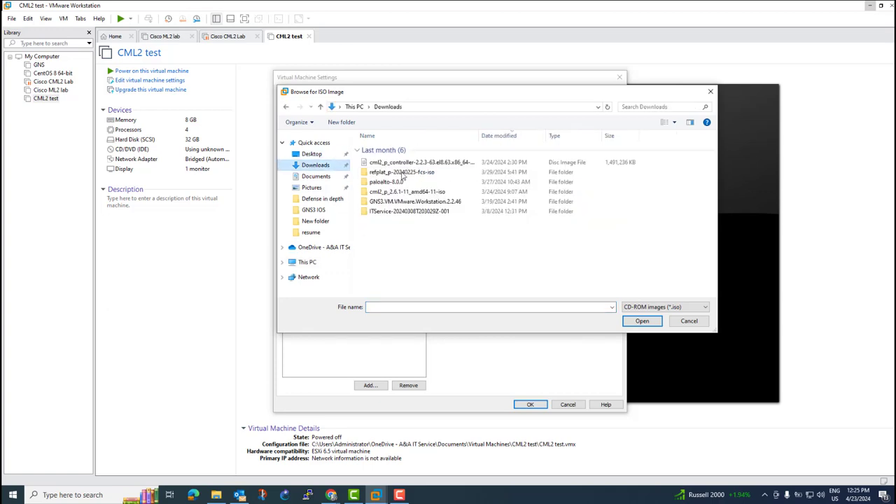
pyautogui.click(384, 163)
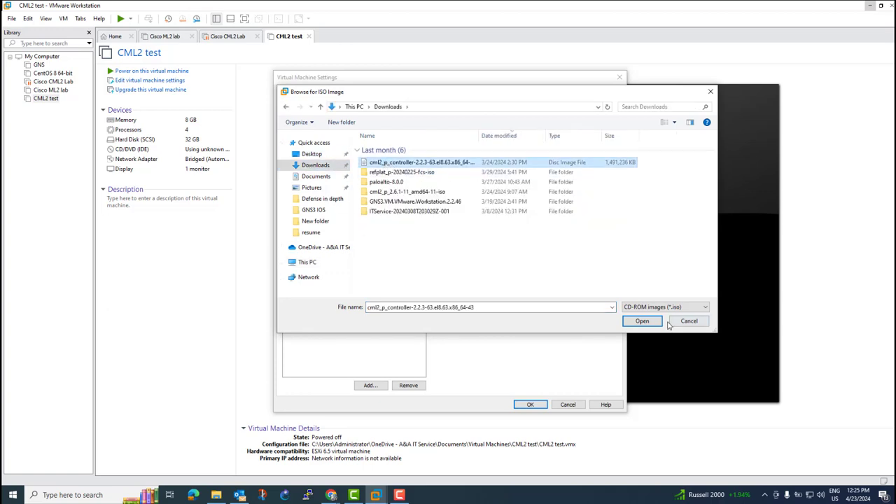
pyautogui.click(642, 321)
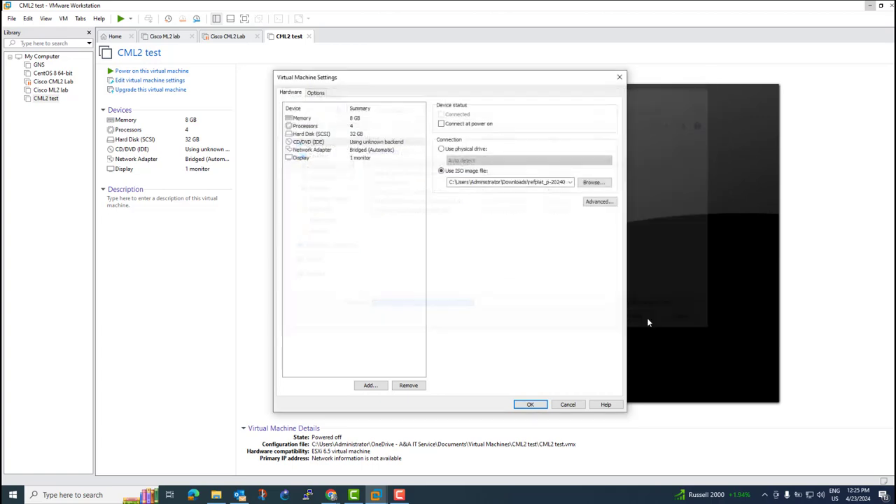
pyautogui.click(529, 404)
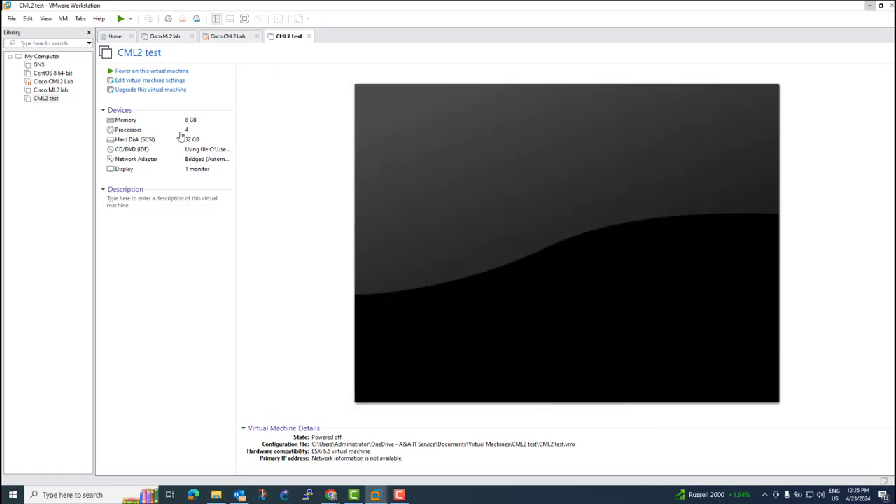
# Power on the CML2 test virtual machine and continue past the CML2 splash screen into the initial system configuration
pyautogui.click(163, 72)
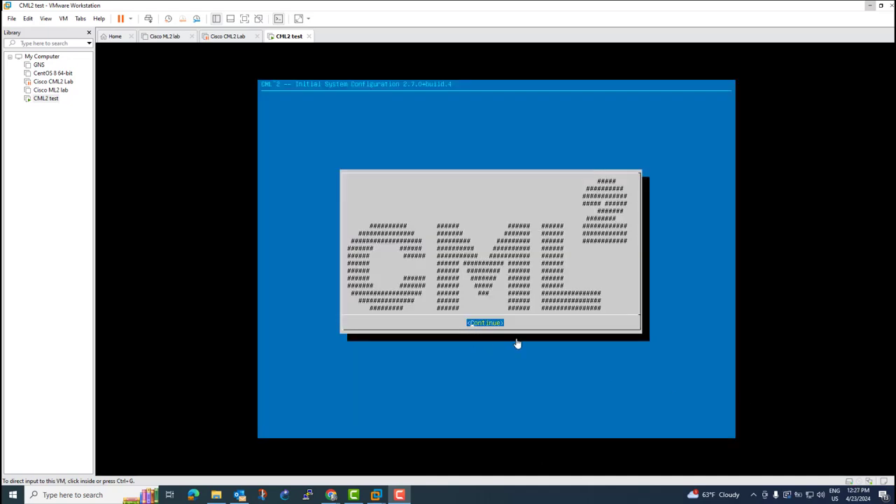
pyautogui.click(477, 327)
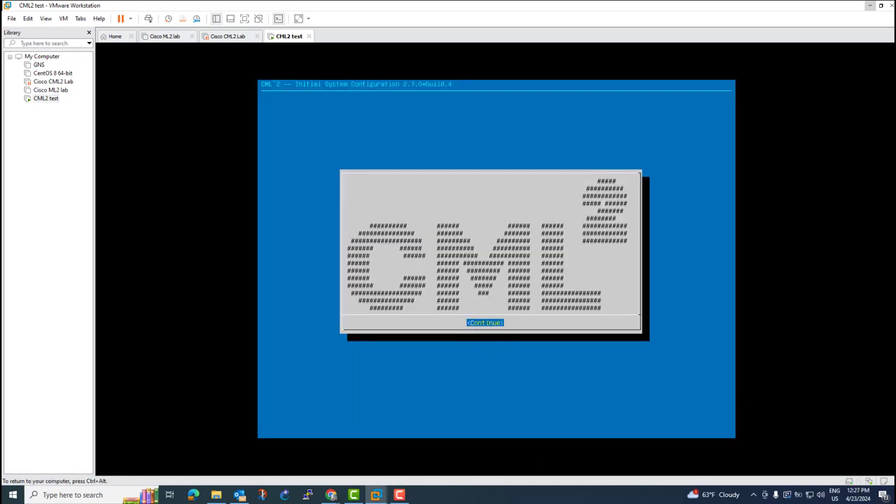
pyautogui.press('Return')
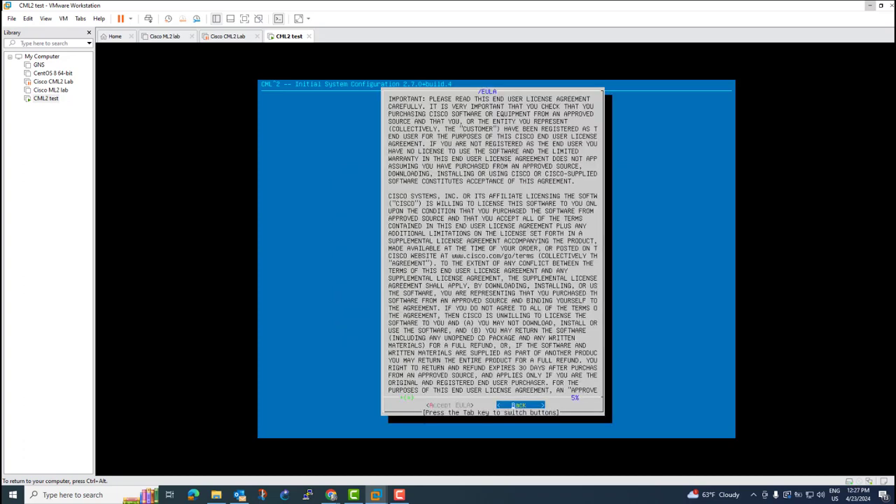
# Accept the end user license agreement in the CML2 initial system configuration
pyautogui.press('Tab')
pyautogui.press('pagedown')
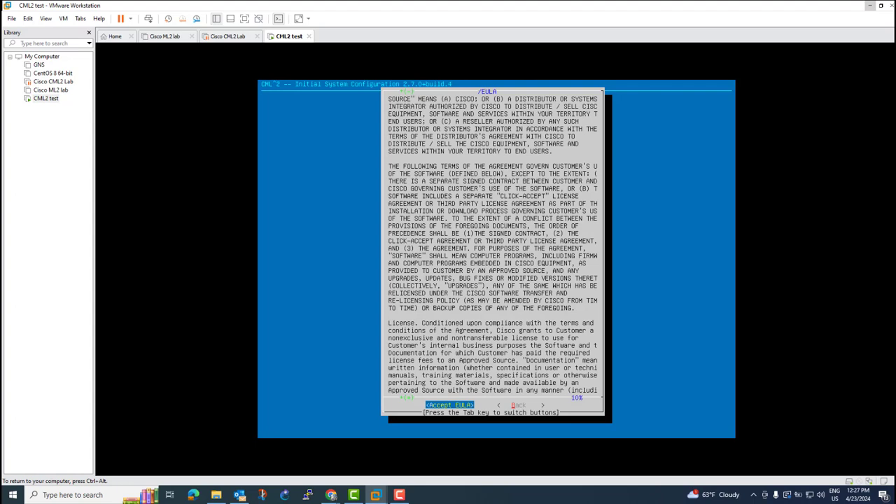
pyautogui.press('Tab')
pyautogui.press('Tab')
pyautogui.press('Return')
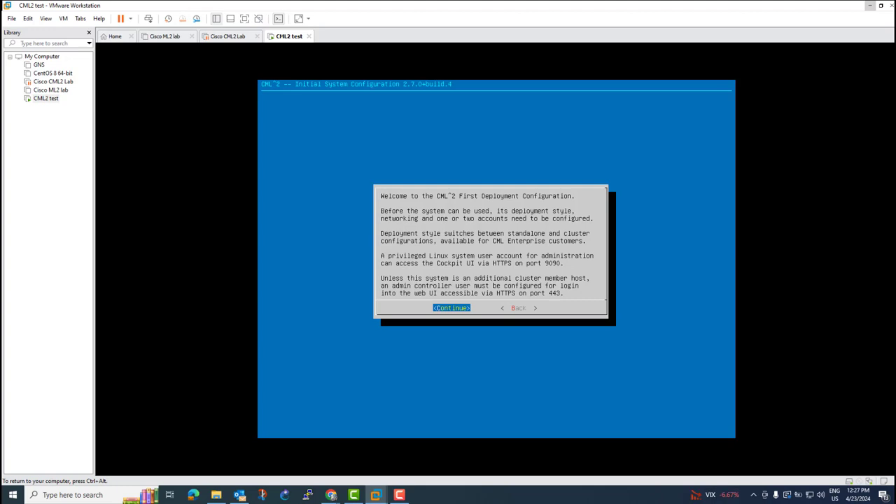
# Continue through the first deployment configuration with the preselected options and keep cml-controller as the system's hostname
pyautogui.press('Return')
pyautogui.press('Return')
pyautogui.press('Return')
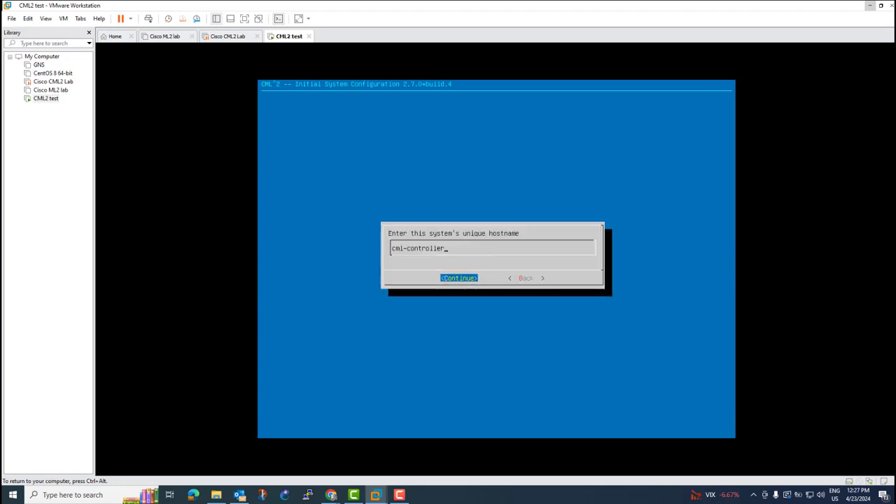
pyautogui.press('Return')
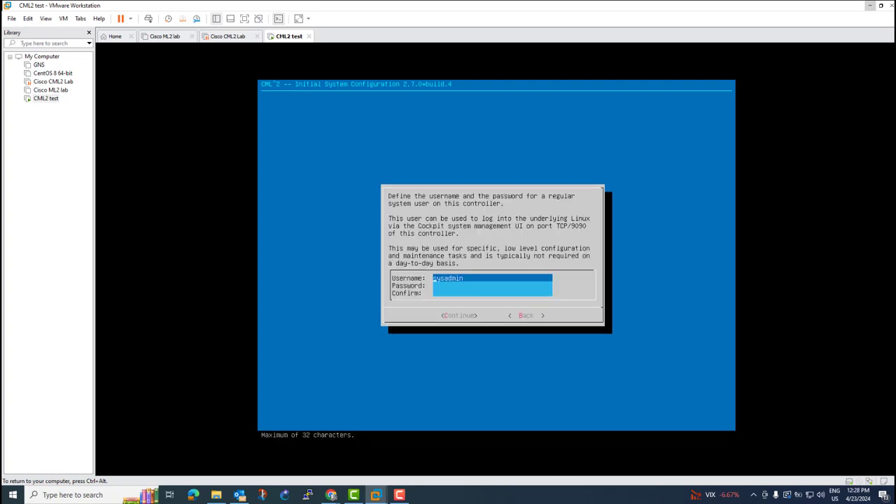
# Try to continue with a short password entered and repeated for the sysadmin system user
pyautogui.press('Tab')
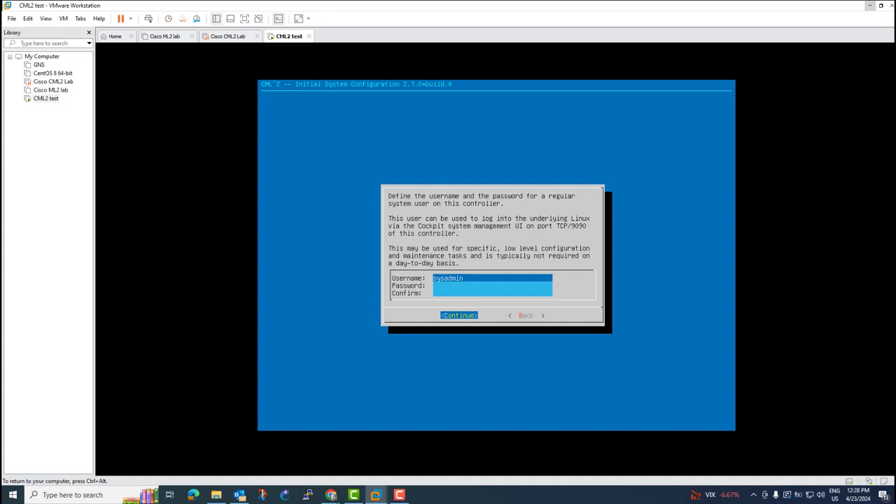
pyautogui.press('Tab')
pyautogui.press('Tab')
pyautogui.press('Tab')
pyautogui.press('Tab')
pyautogui.press('Tab')
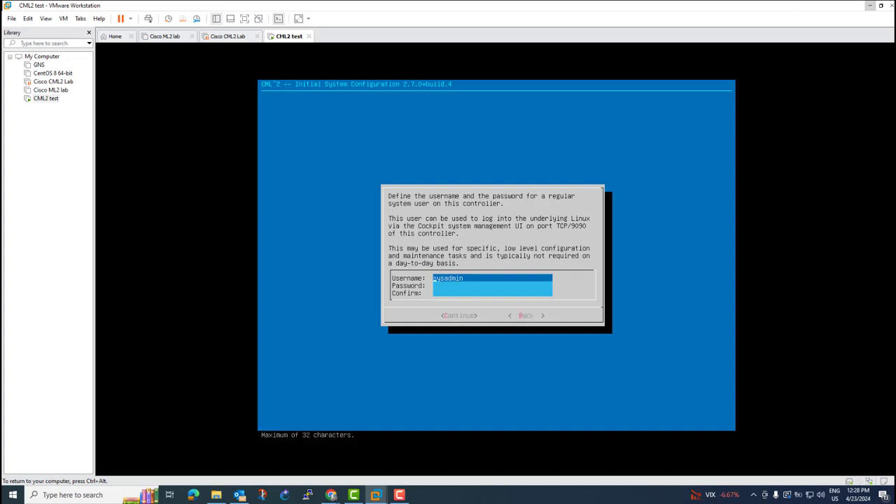
pyautogui.press('Down')
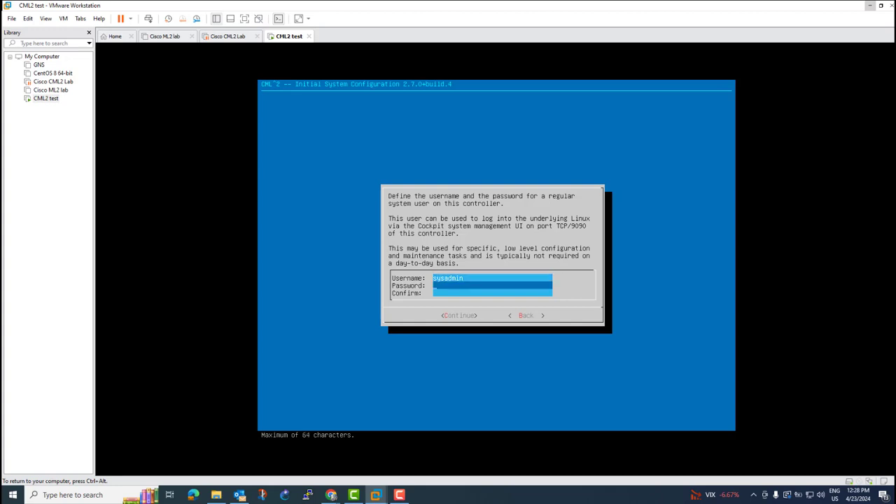
pyautogui.write('***')
pyautogui.press('BackSpace')
pyautogui.press('BackSpace')
pyautogui.press('Down')
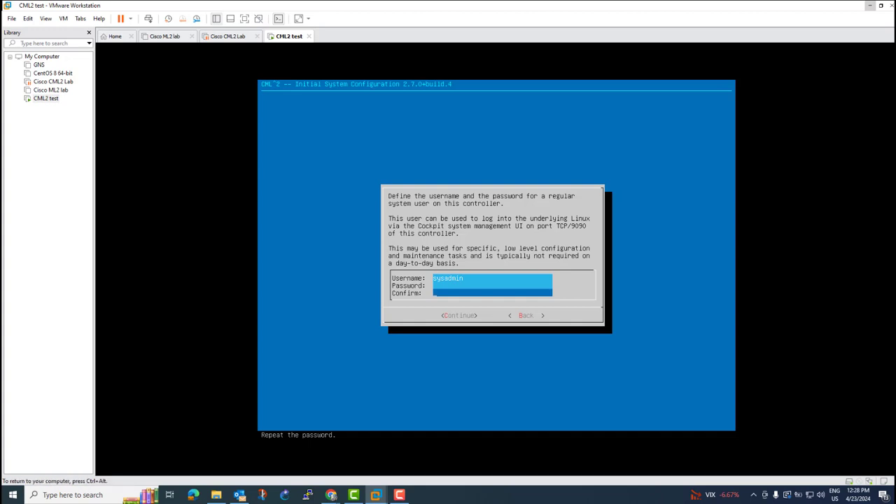
pyautogui.press('Up')
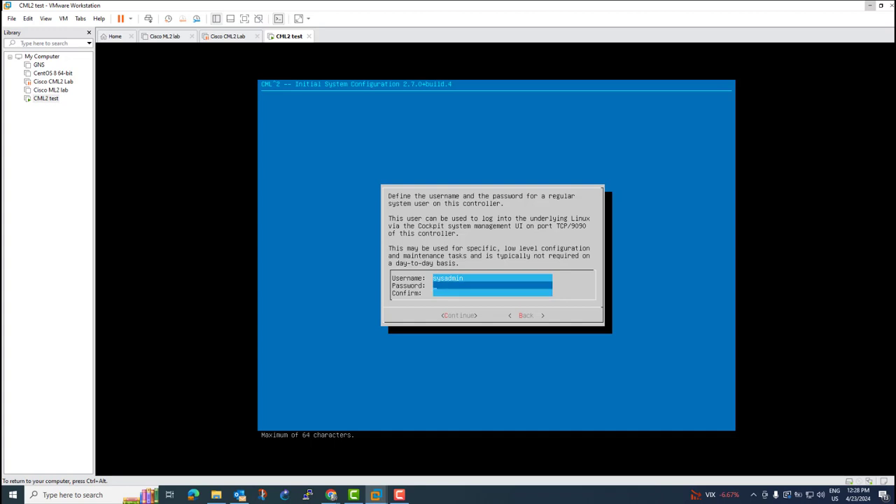
pyautogui.write('****')
pyautogui.press('Down')
pyautogui.write('*****')
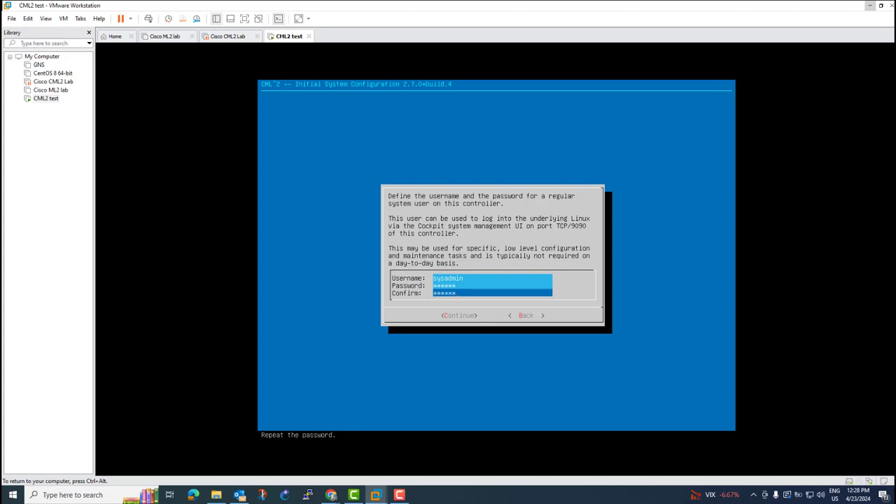
pyautogui.press('Down')
pyautogui.press('Return')
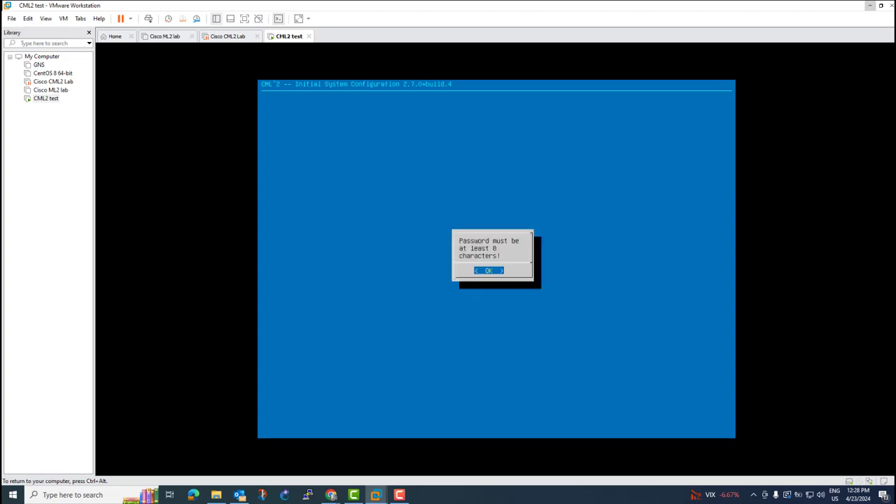
pyautogui.press('Return')
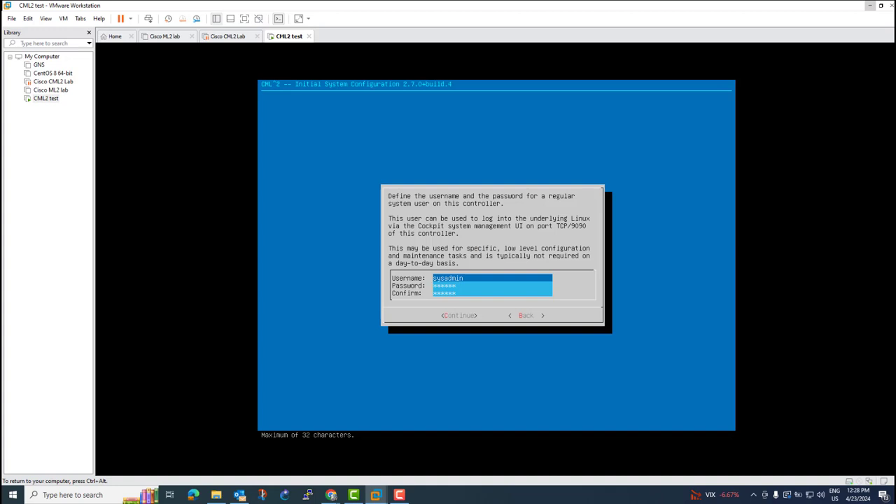
# Replace the sysadmin system user's password with one of at least 8 characters, repeat it for confirmation and submit it
pyautogui.press('Tab')
pyautogui.press('Tab')
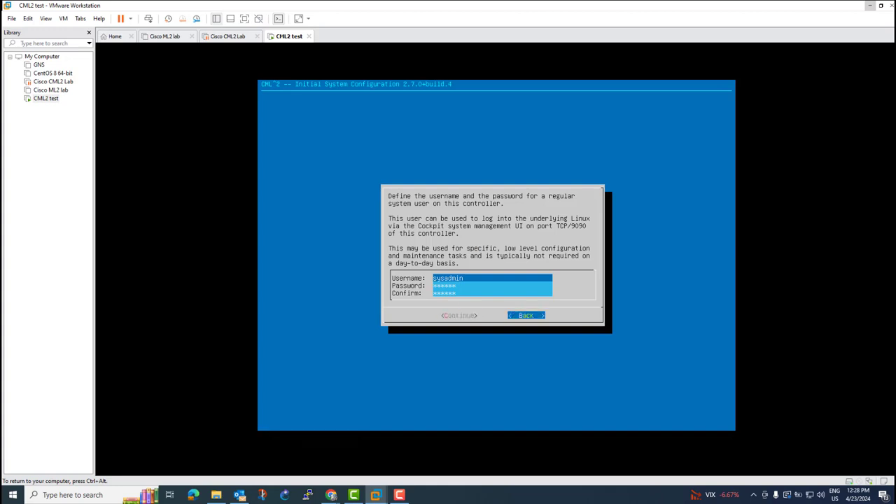
pyautogui.press('Tab')
pyautogui.press('Tab')
pyautogui.press('Tab')
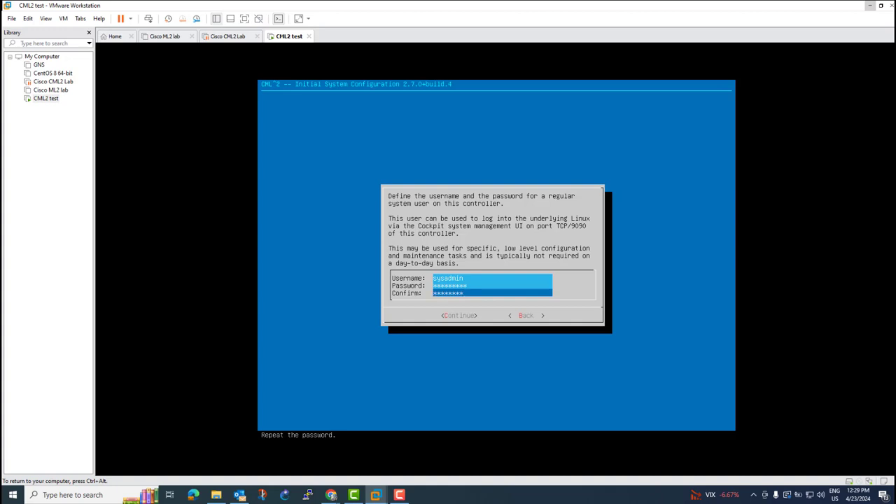
pyautogui.press('BackSpace')
pyautogui.press('BackSpace')
pyautogui.press('BackSpace')
pyautogui.press('BackSpace')
pyautogui.press('BackSpace')
pyautogui.press('BackSpace')
pyautogui.press('BackSpace')
pyautogui.write('********')
pyautogui.press('Return')
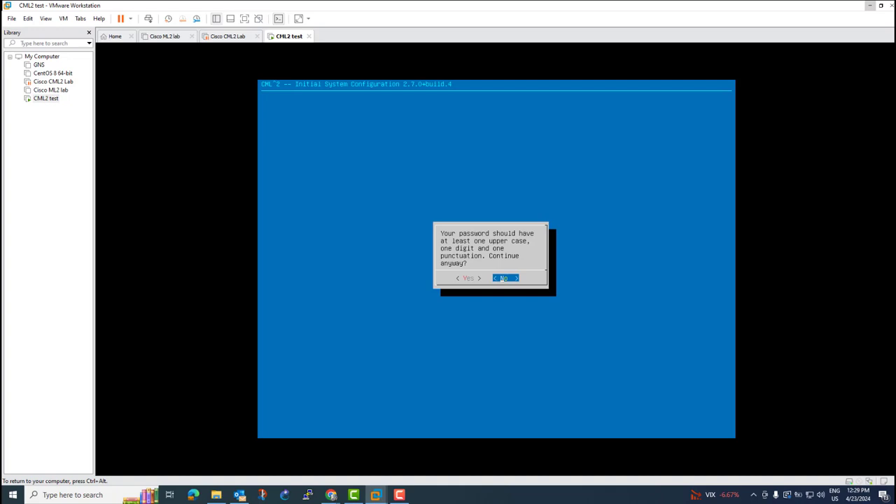
# Choose to continue anyway with the sysadmin password in both password-strength prompts
pyautogui.press('Left')
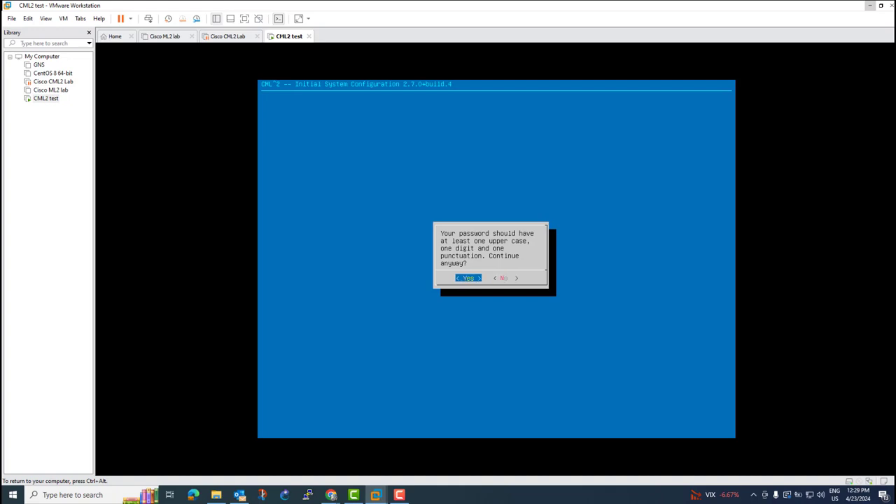
pyautogui.press('Return')
pyautogui.press('Left')
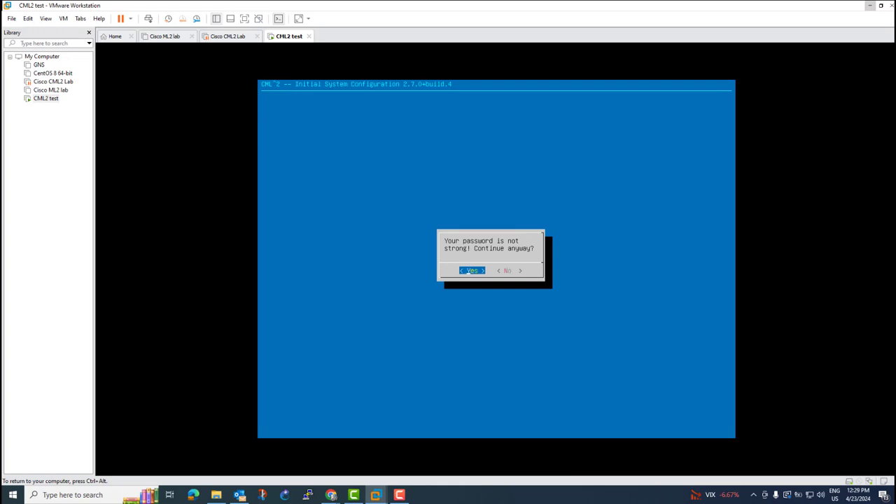
pyautogui.press('Return')
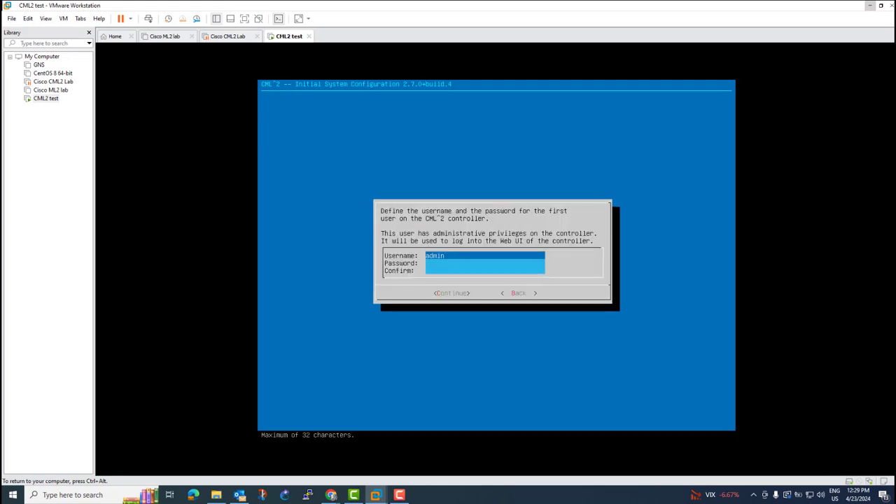
# Keep admin as the first CML controller user, enter and repeat the account password, and submit it
pyautogui.press('Tab')
pyautogui.press('Tab')
pyautogui.press('Tab')
pyautogui.press('Tab')
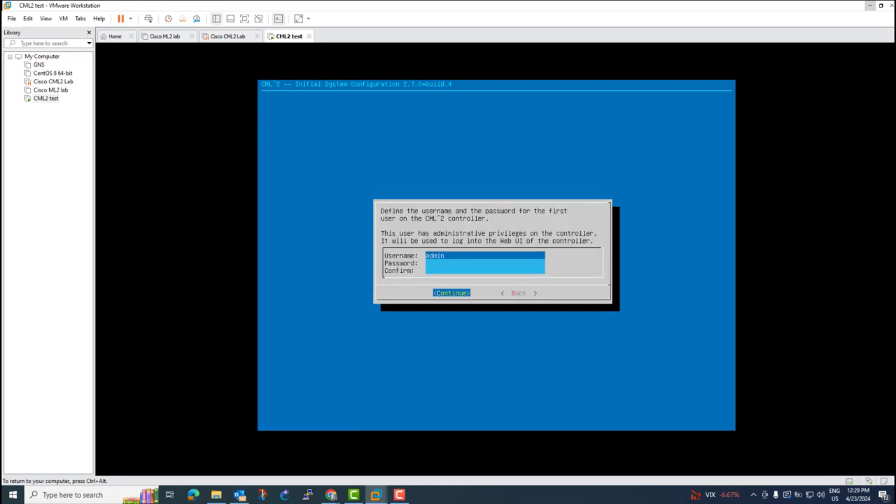
pyautogui.press('Tab')
pyautogui.press('Tab')
pyautogui.press('Down')
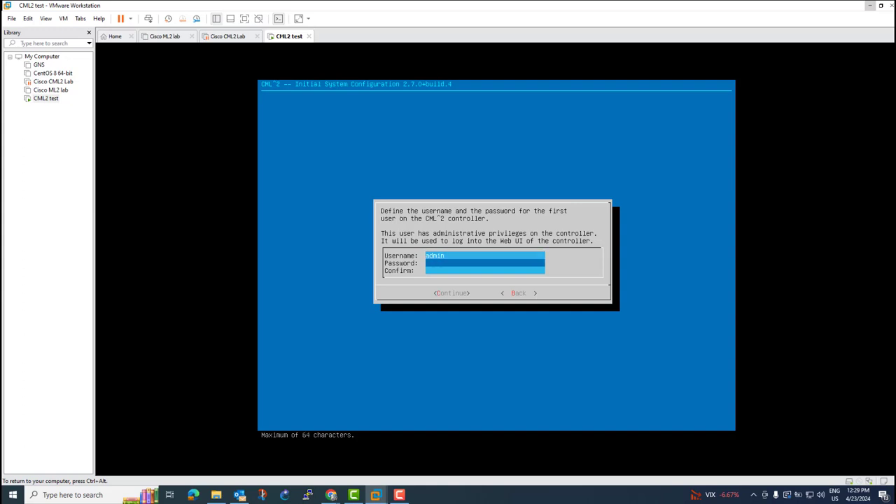
pyautogui.write('*********')
pyautogui.press('Tab')
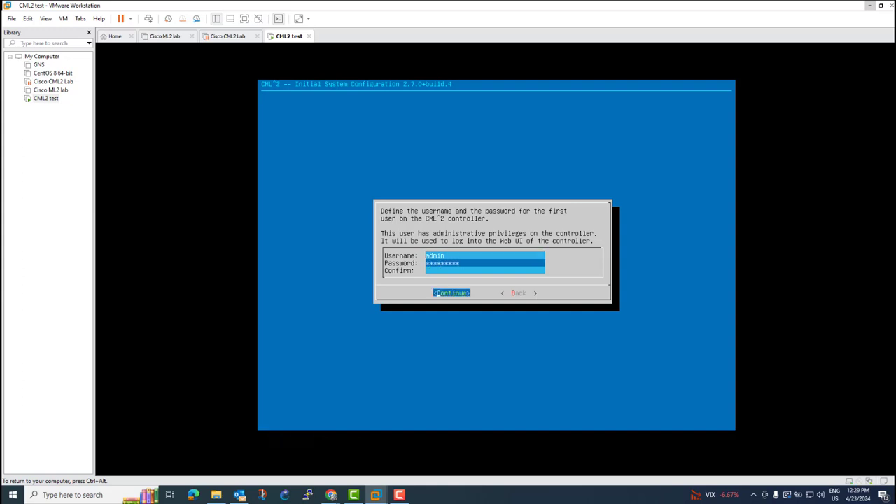
pyautogui.press('Tab')
pyautogui.press('Tab')
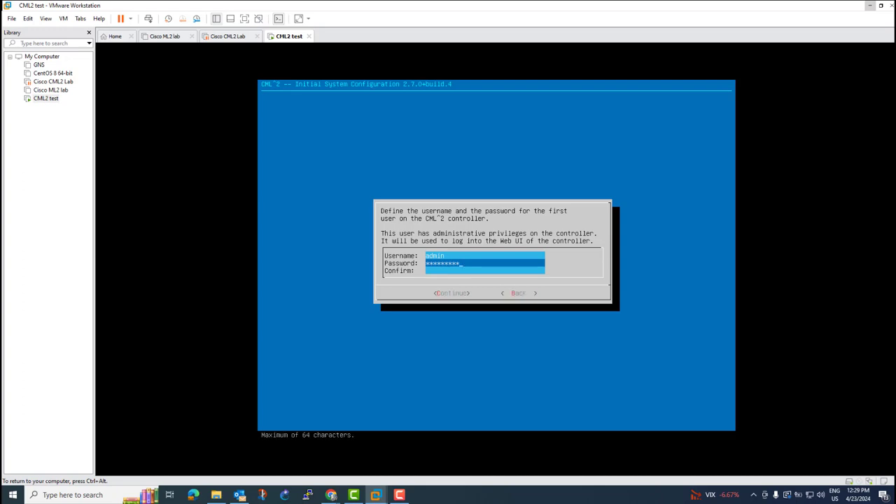
pyautogui.press('Down')
pyautogui.write('*********')
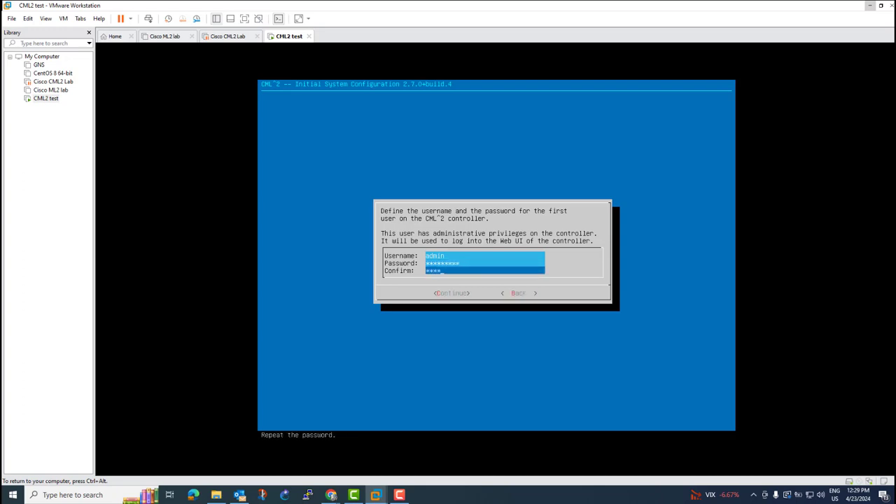
pyautogui.press('Return')
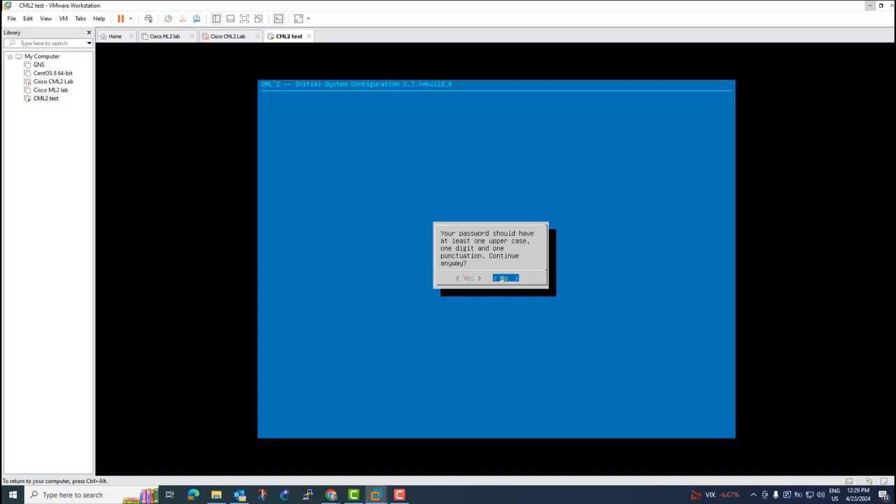
# Choose to continue anyway with the admin user's password in both password-strength prompts
pyautogui.press('Left')
pyautogui.press('Return')
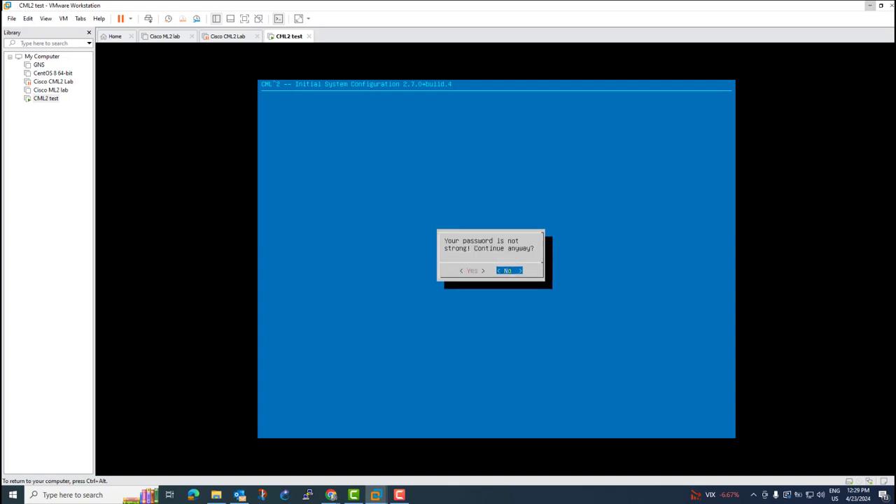
pyautogui.press('Left')
pyautogui.press('Return')
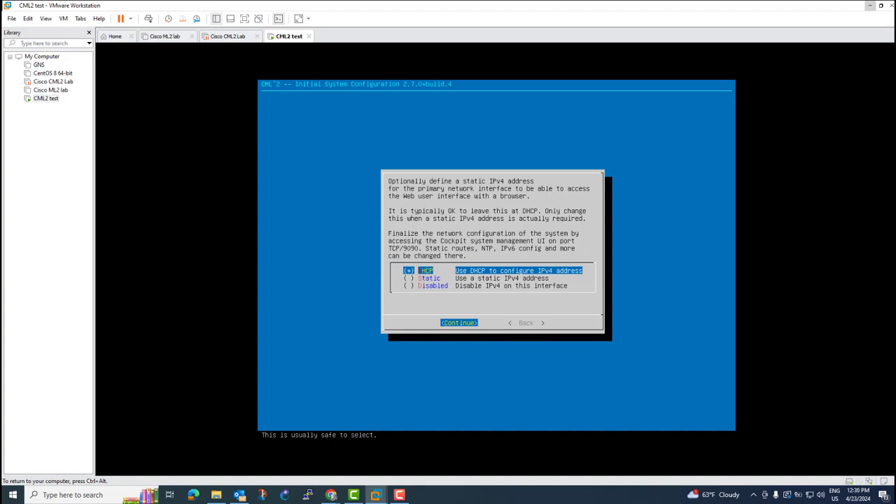
# Keep DHCP for the primary interface's IPv4 address and confirm the configuration summary to start the system setup
pyautogui.press('Tab')
pyautogui.press('Left')
pyautogui.press('Return')
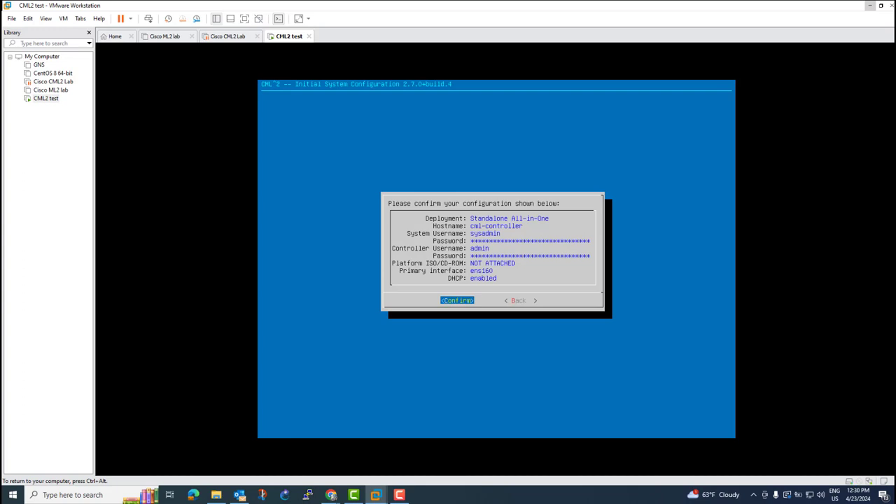
pyautogui.press('Return')
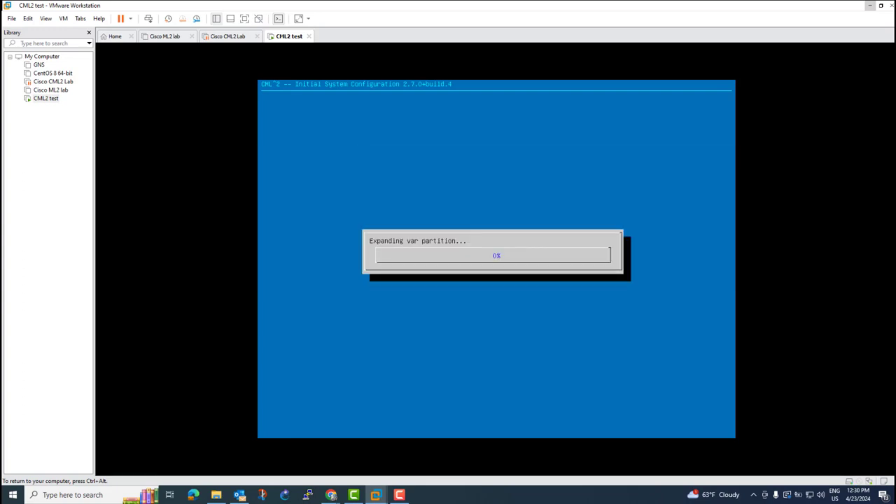